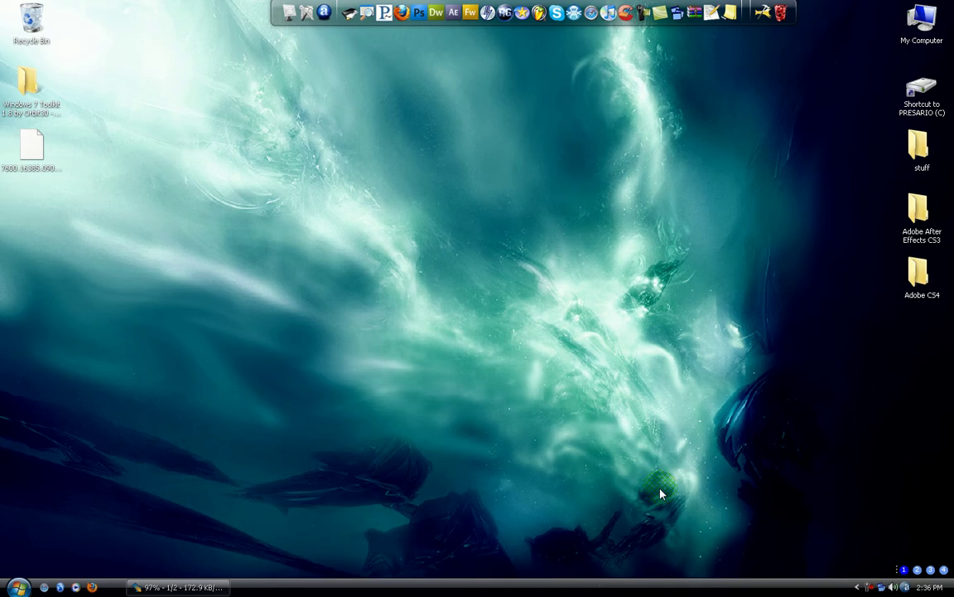
left_click_drag(662, 494, 330, 447)
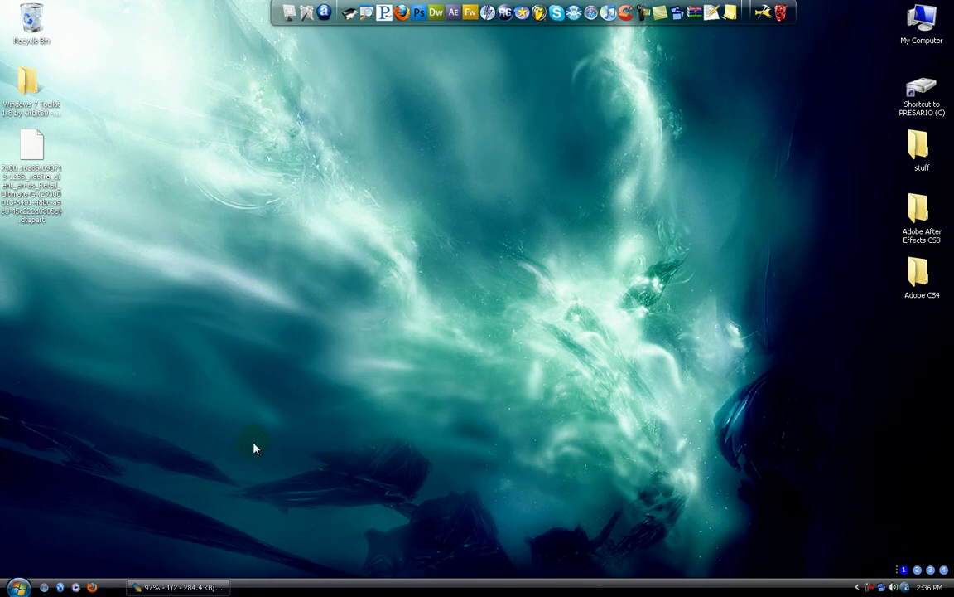
left_click_drag(255, 448, 495, 501)
left_click_drag(474, 467, 478, 425)
left_click_drag(435, 491, 246, 451)
left_click_drag(405, 420, 250, 530)
left_click(884, 587)
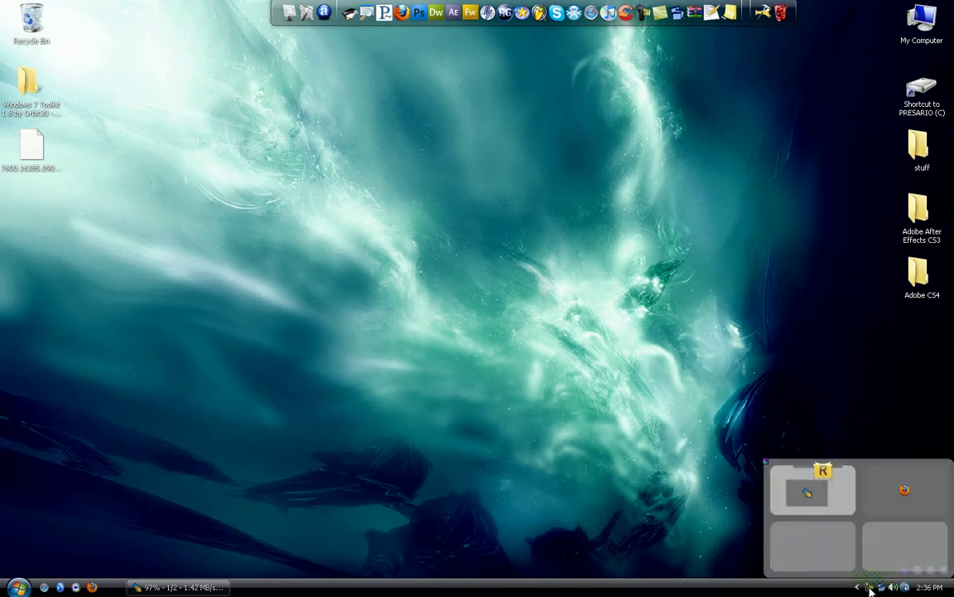
left_click(684, 503)
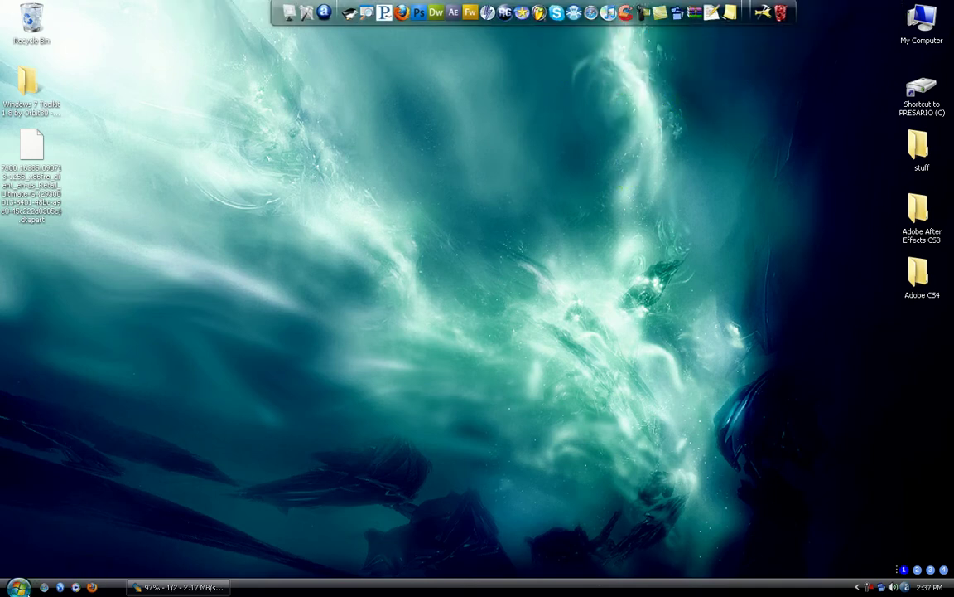
Launch Vista & XP Virtual Desktops from the installed programs
left_click(19, 586)
left_click(53, 542)
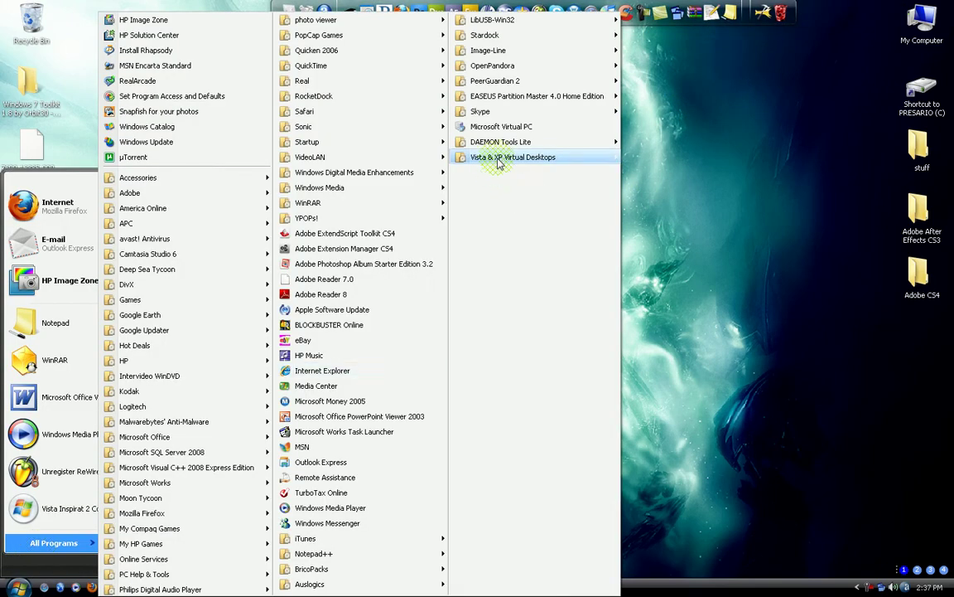
mouse_move(503, 159)
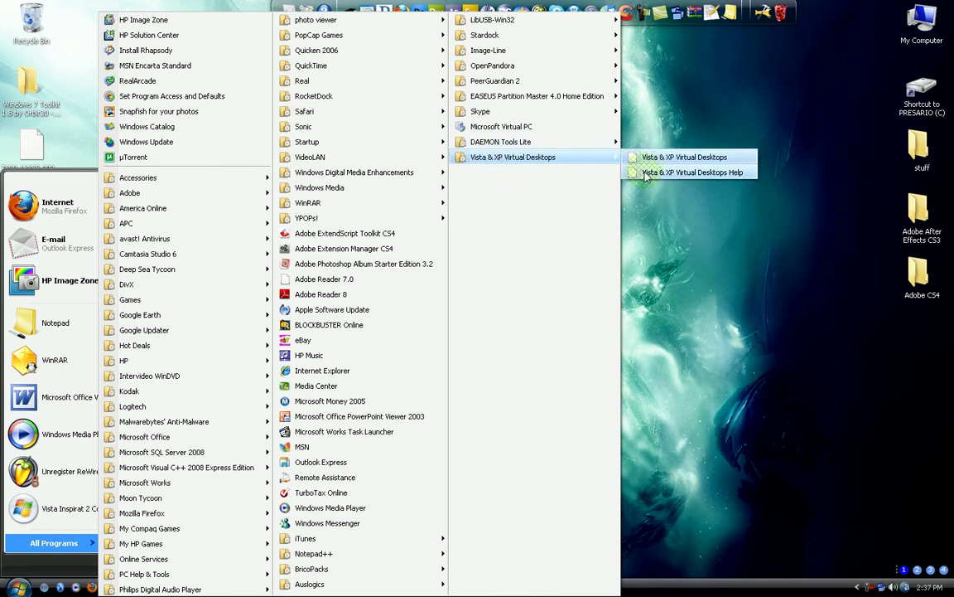
left_click(684, 157)
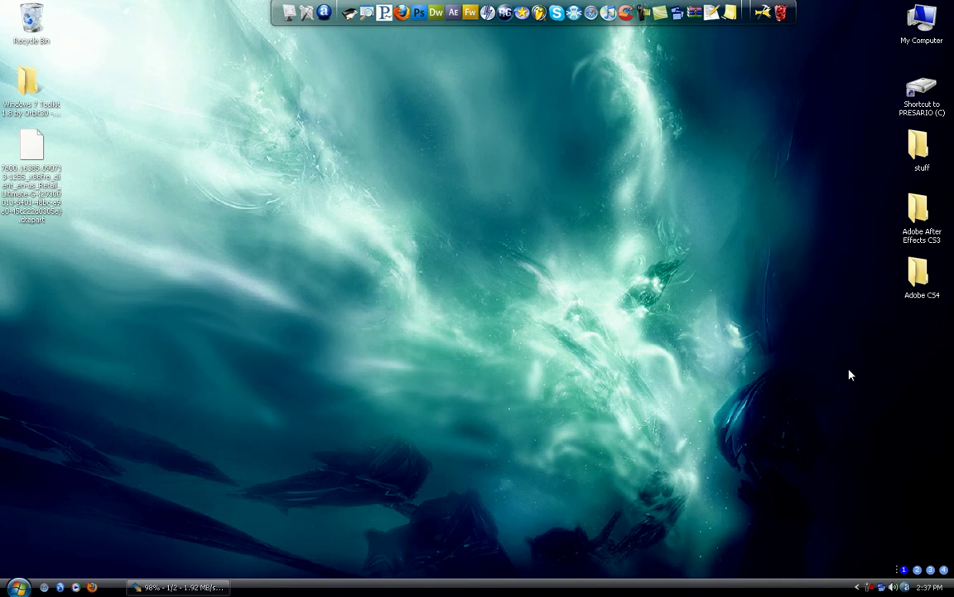
left_click(886, 588)
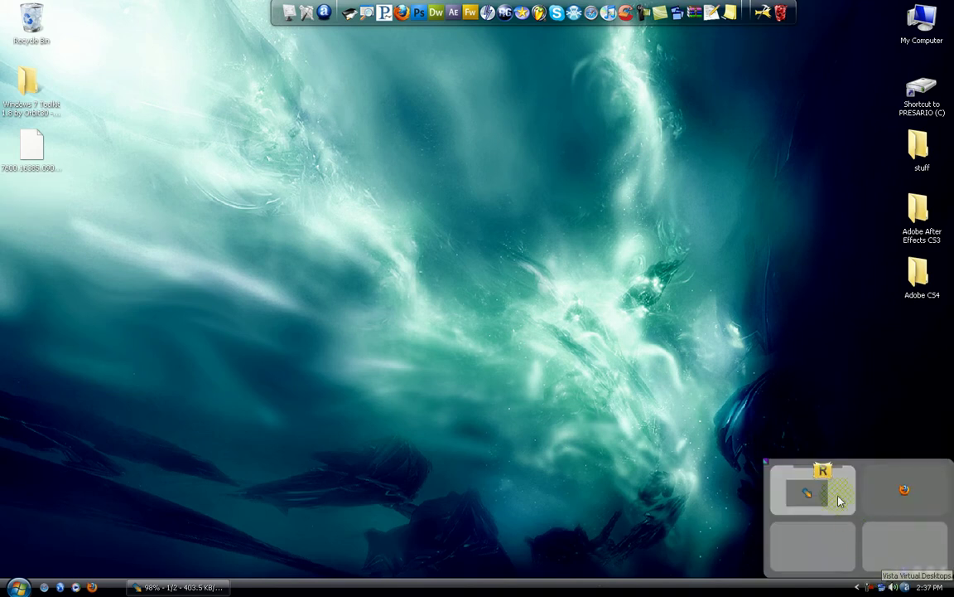
left_click(724, 484)
left_click(885, 585)
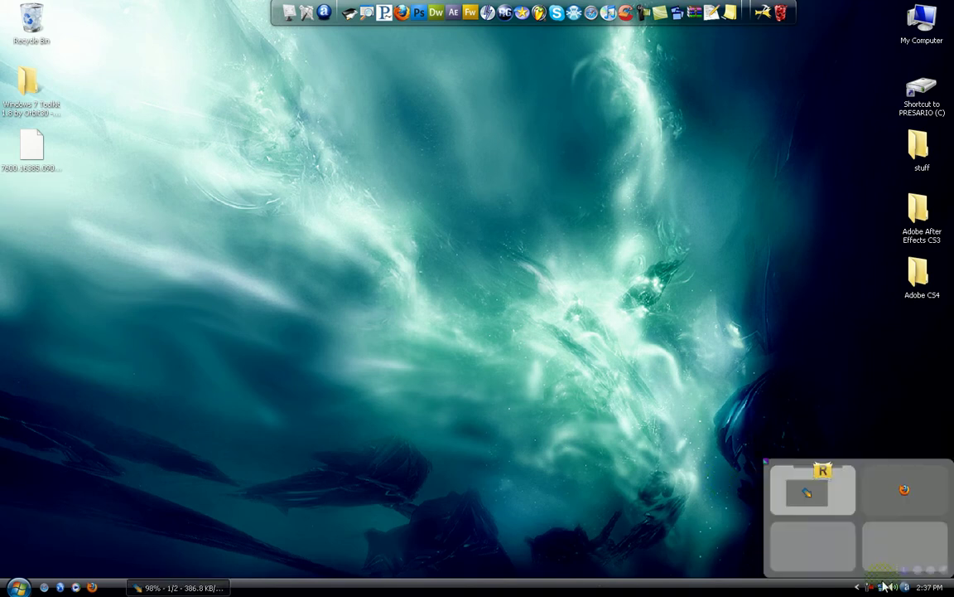
right_click(883, 587)
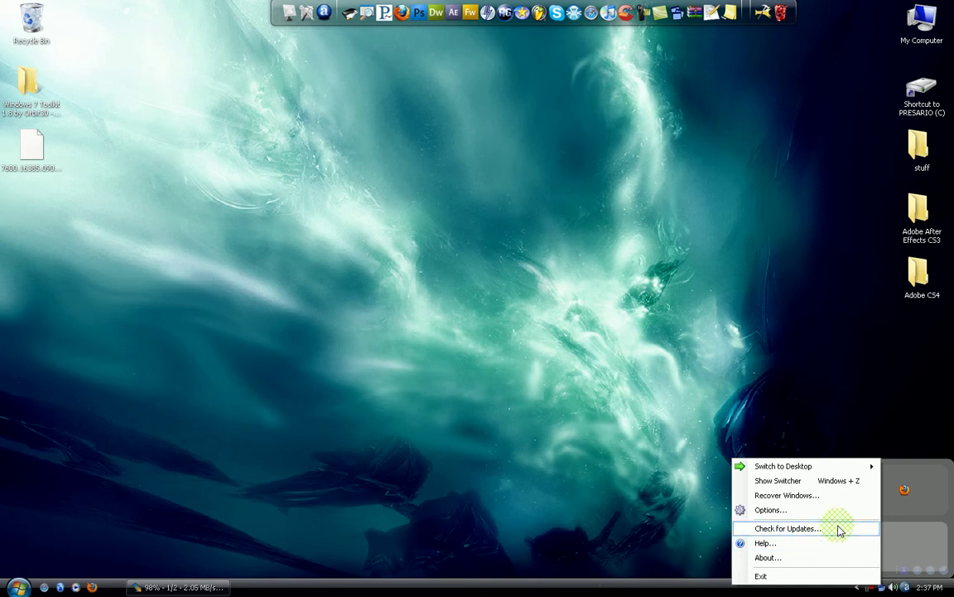
left_click(831, 510)
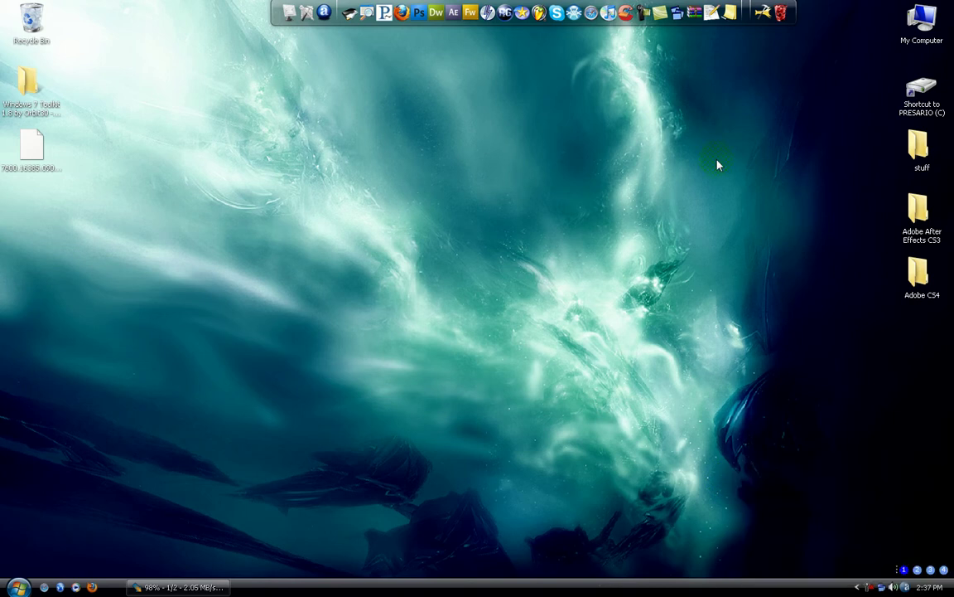
left_click(635, 152)
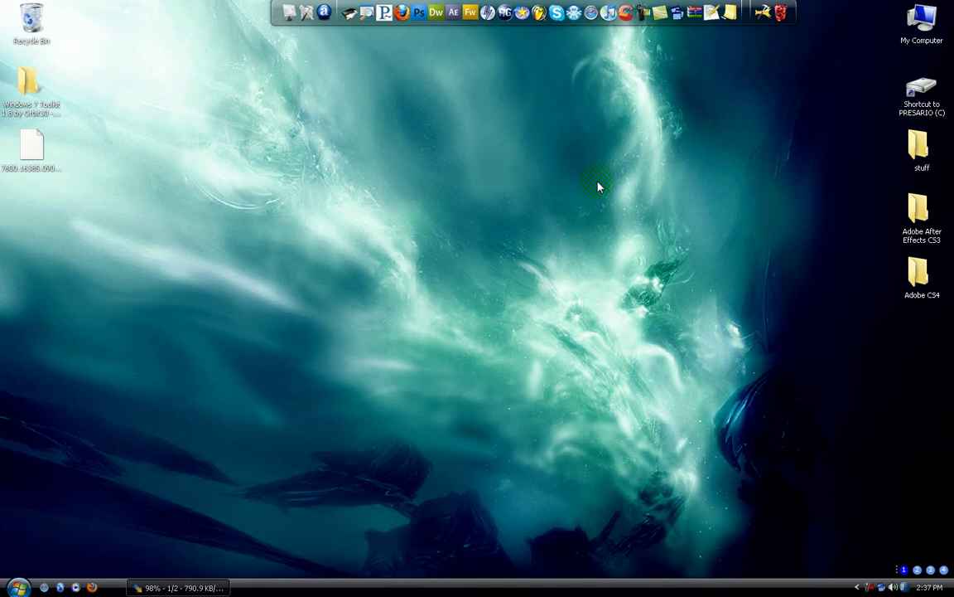
Move the DownThemAll window from the first desktop to the second in the full-screen switcher, and switch to the second desktop
middle_click(597, 181)
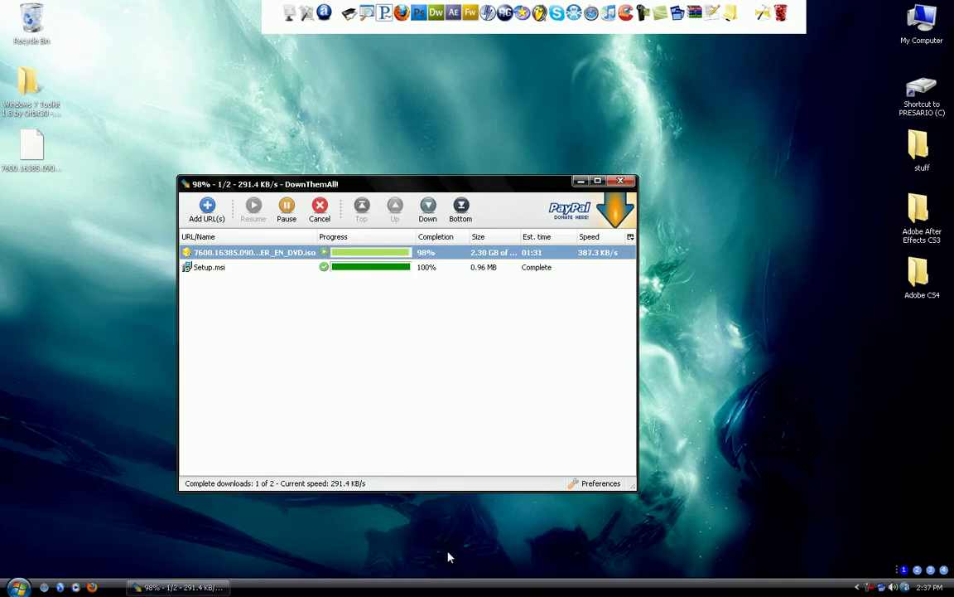
middle_click(474, 464)
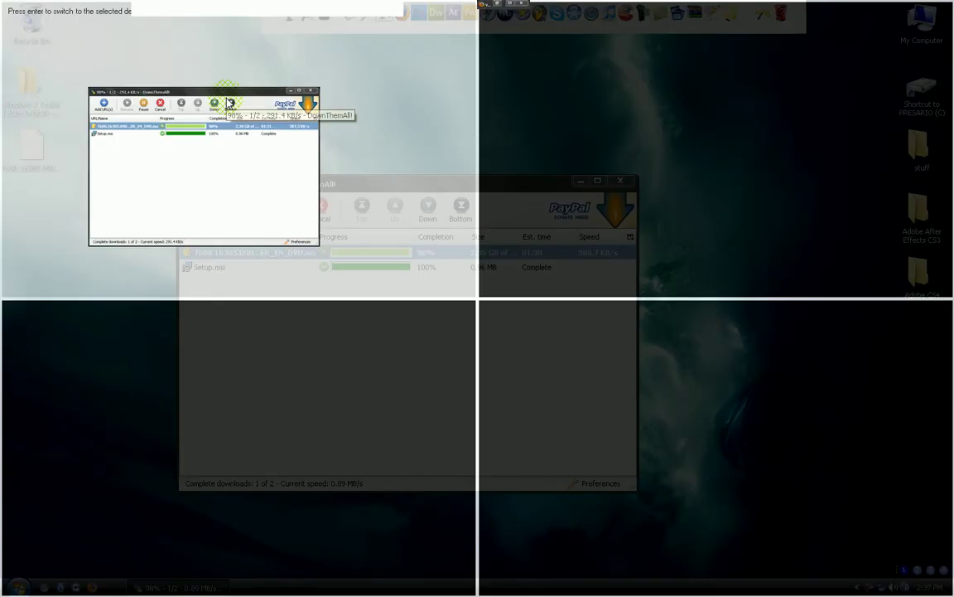
left_click_drag(224, 89, 743, 93)
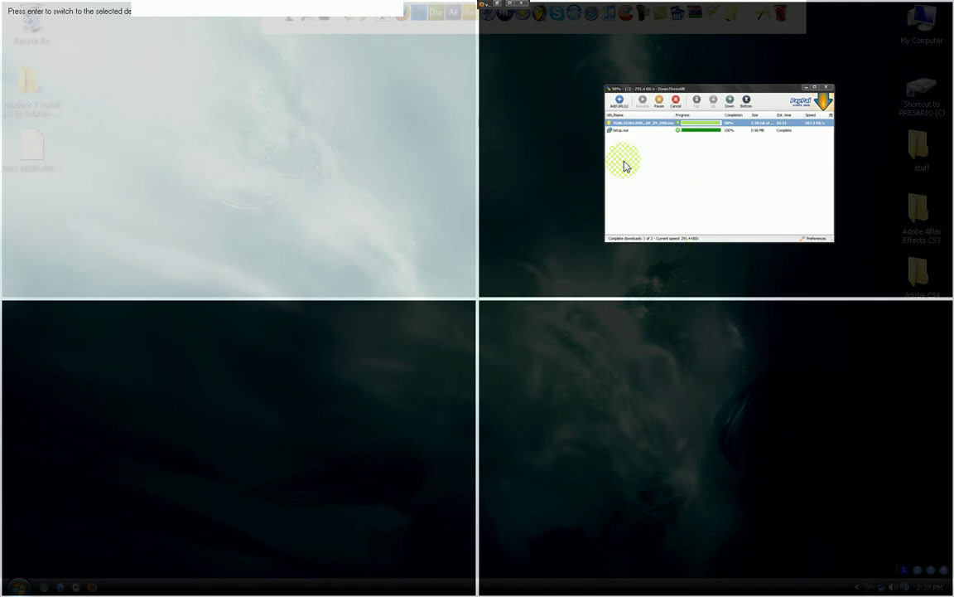
key("Right")
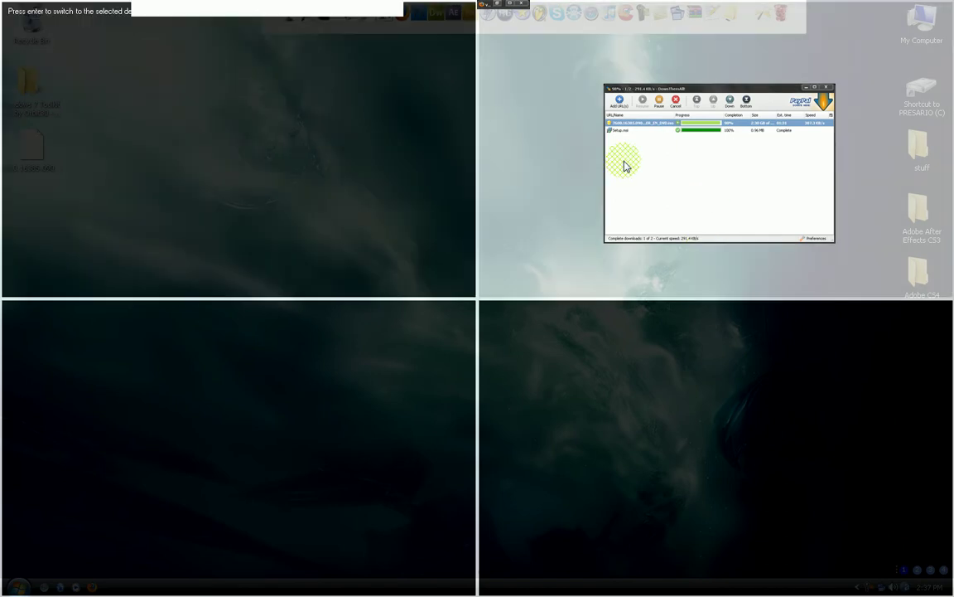
key("Return")
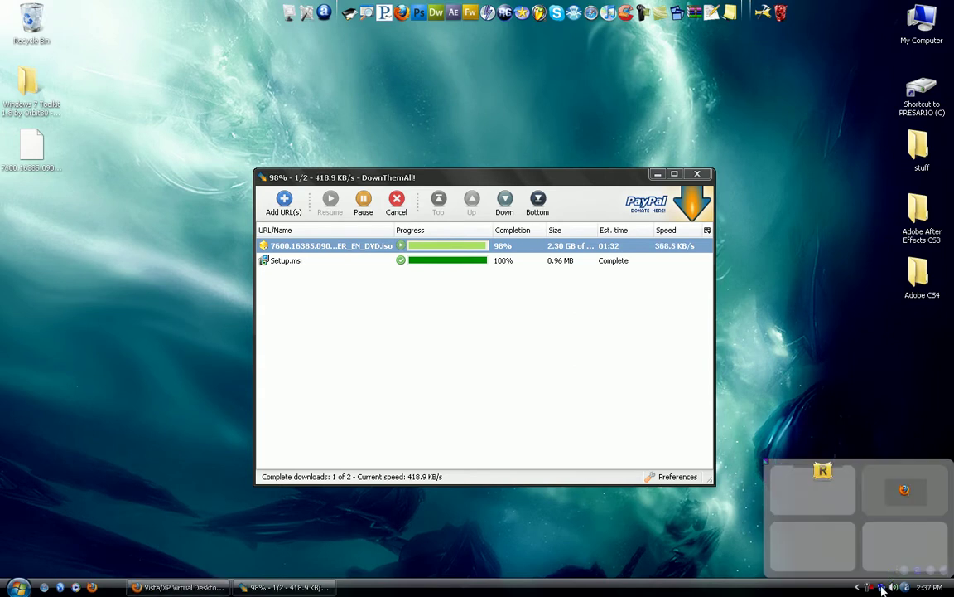
Raise the virtual desktop manager's number of desktops to the maximum of 100 and accept the application restart
right_click(875, 580)
left_click(833, 511)
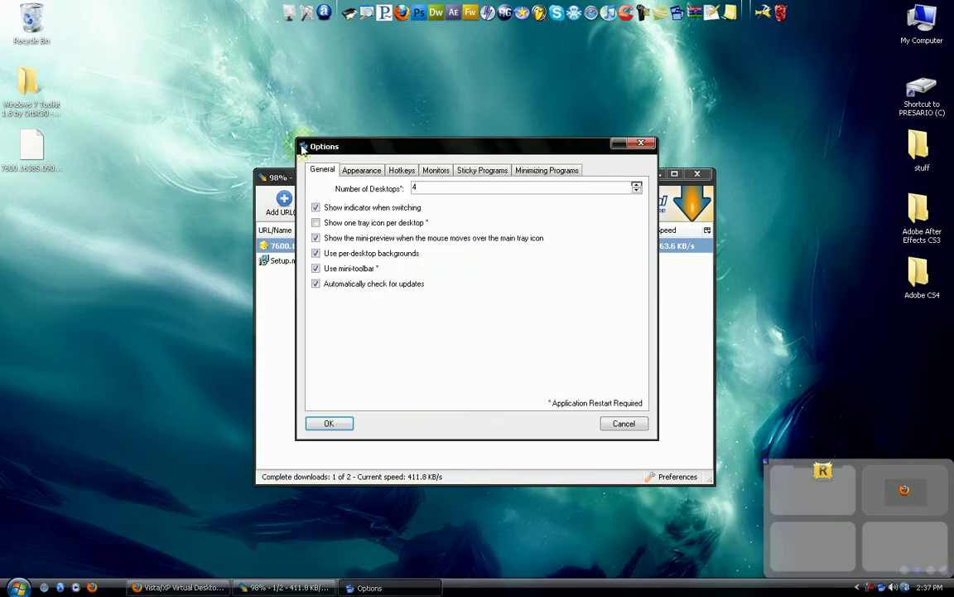
left_click(636, 184)
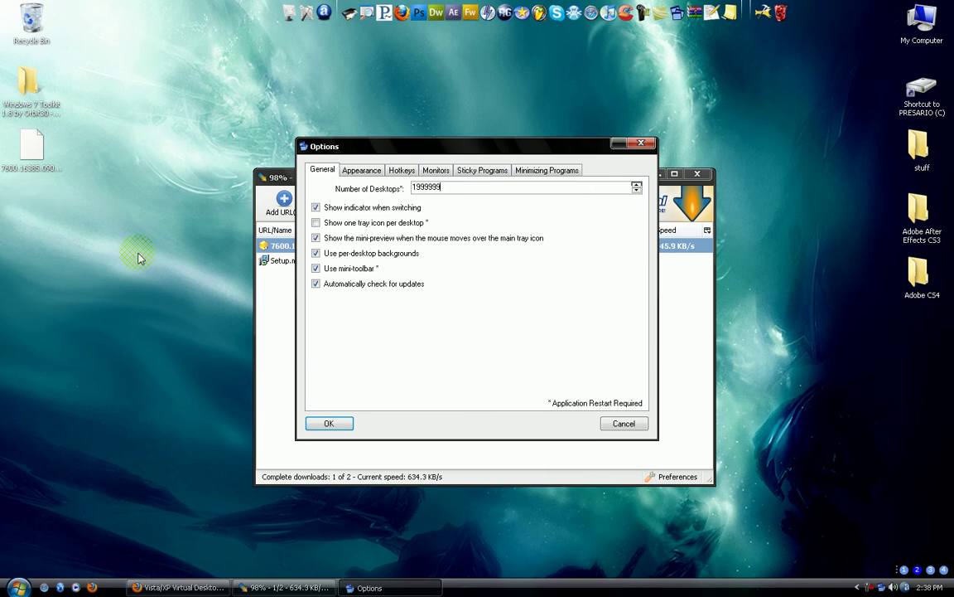
left_click(328, 423)
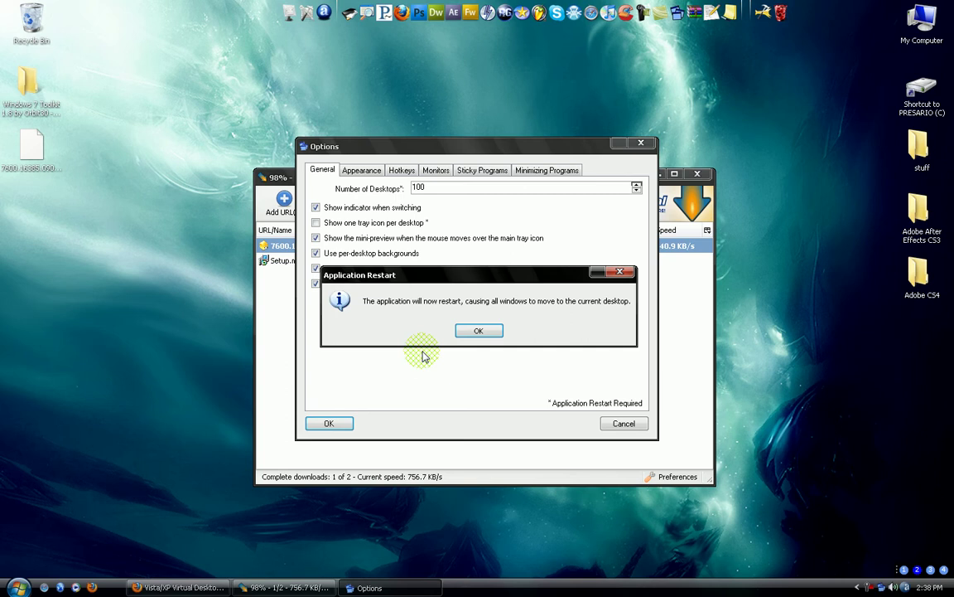
left_click(480, 330)
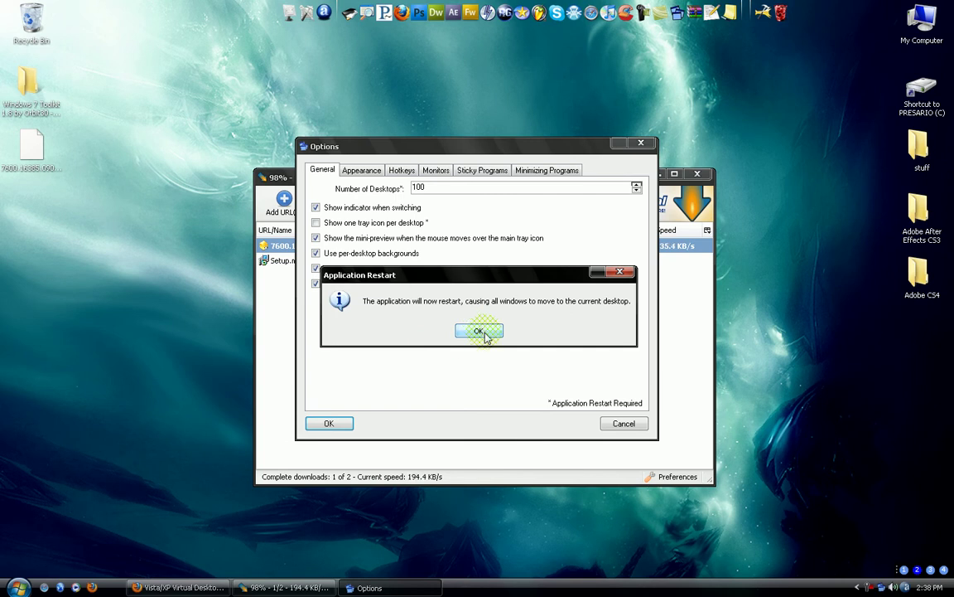
left_click(482, 330)
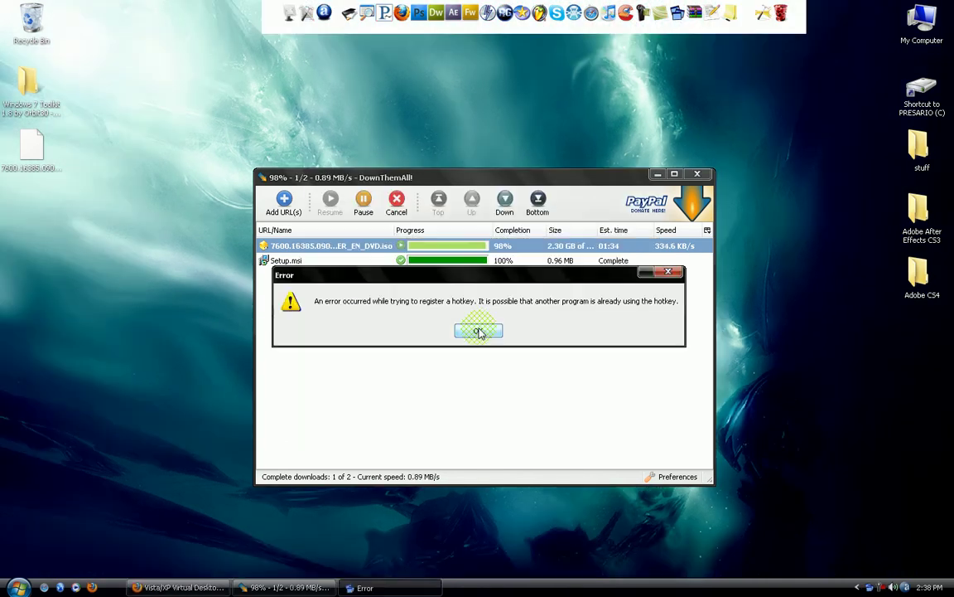
left_click(479, 331)
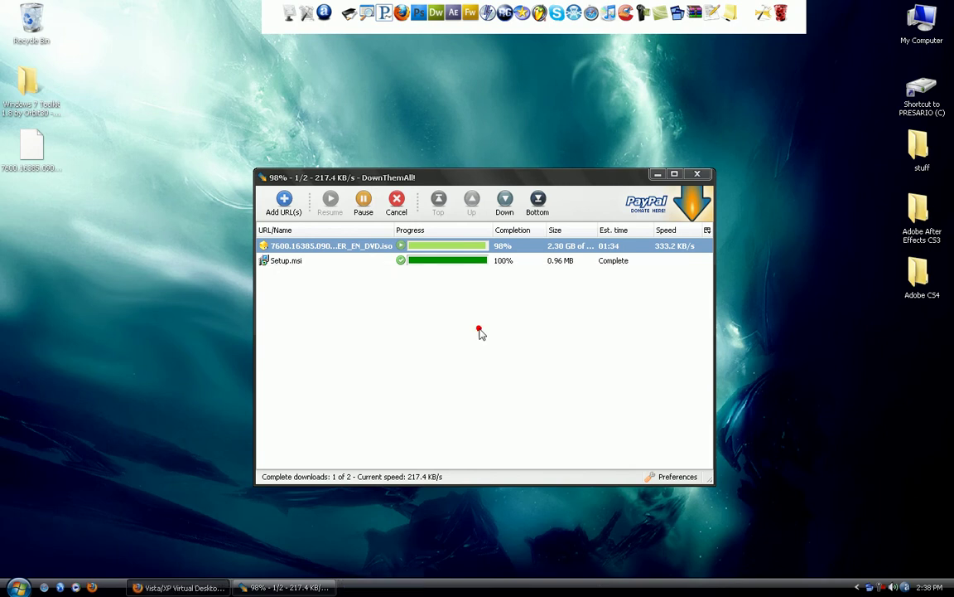
Show the full-screen grid of desktops and switch to the desktop in the eighth row, sixth column
key("super+z")
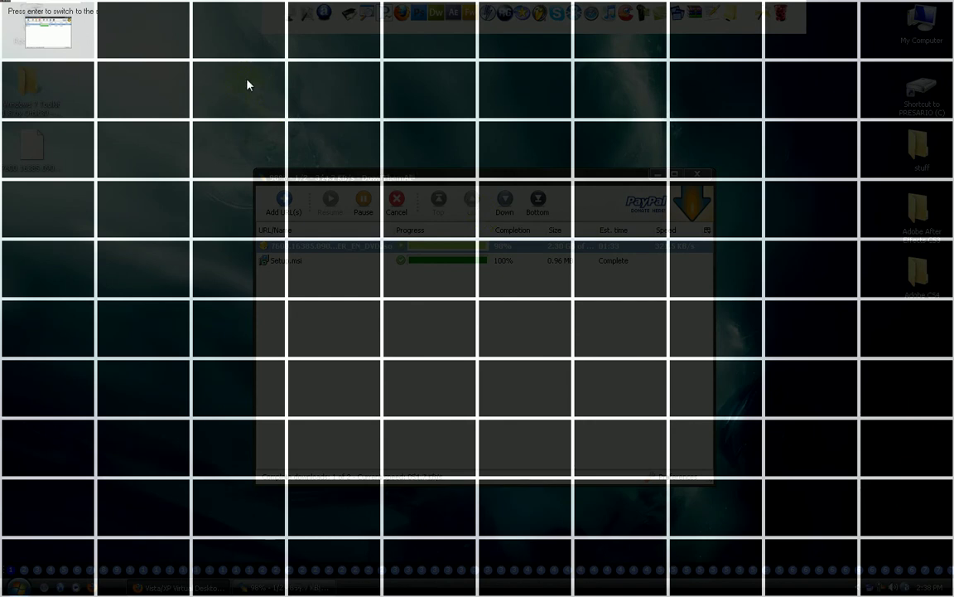
key("Right")
key("Right")
key("Right")
key("Right")
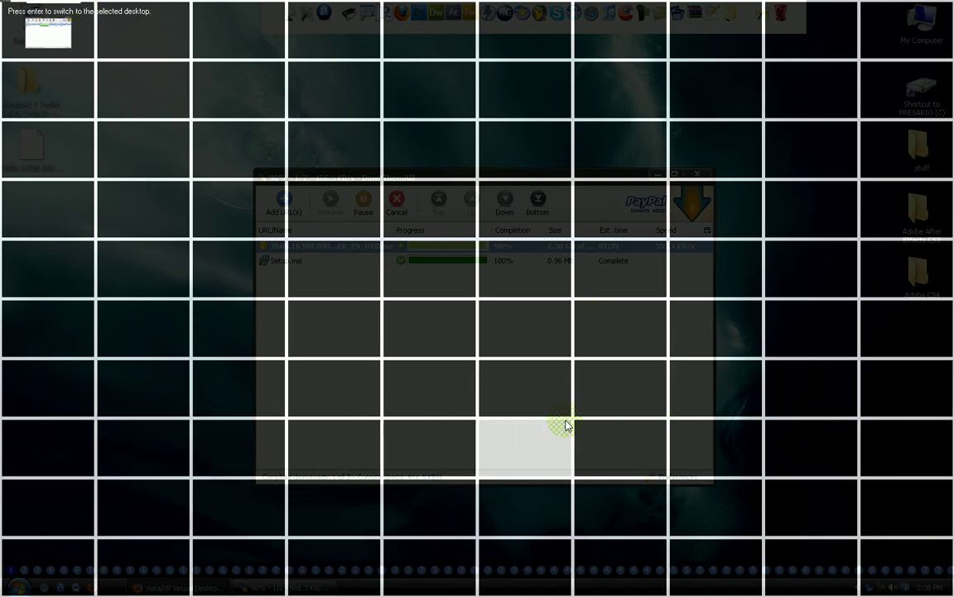
left_click(566, 426)
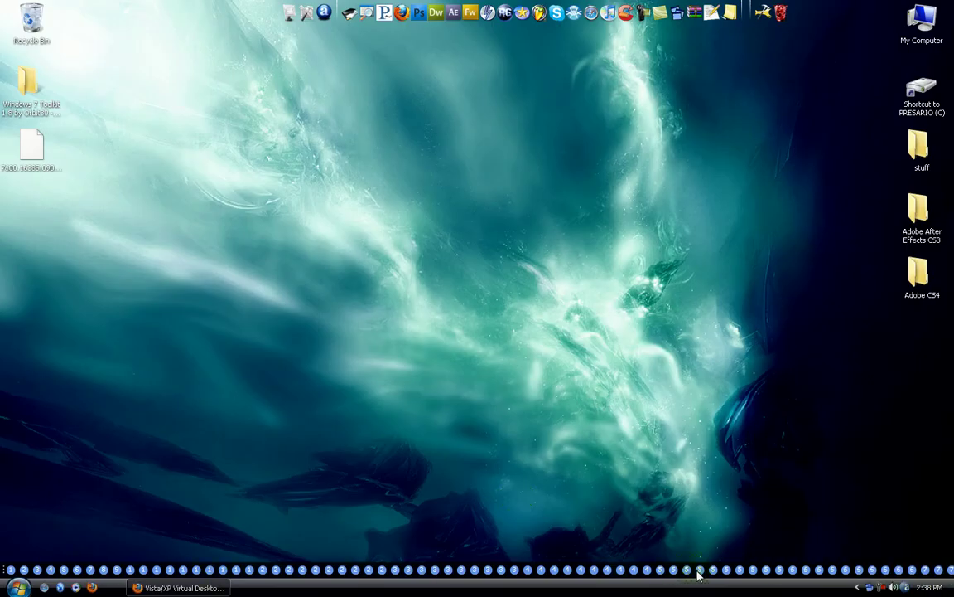
Turn off the mini-toolbar in the virtual desktop manager's options and accept the application restart
right_click(869, 587)
left_click(756, 513)
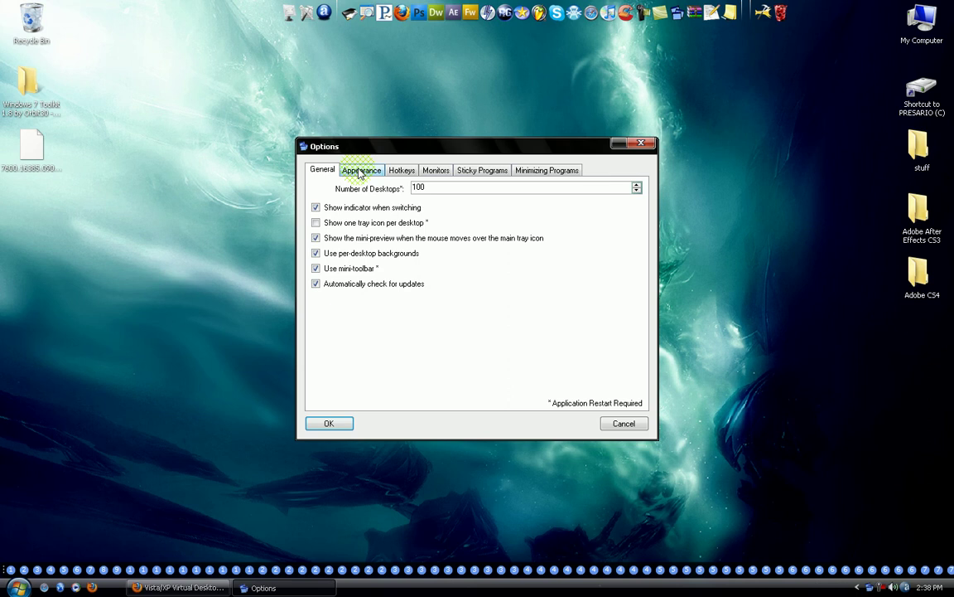
left_click(344, 270)
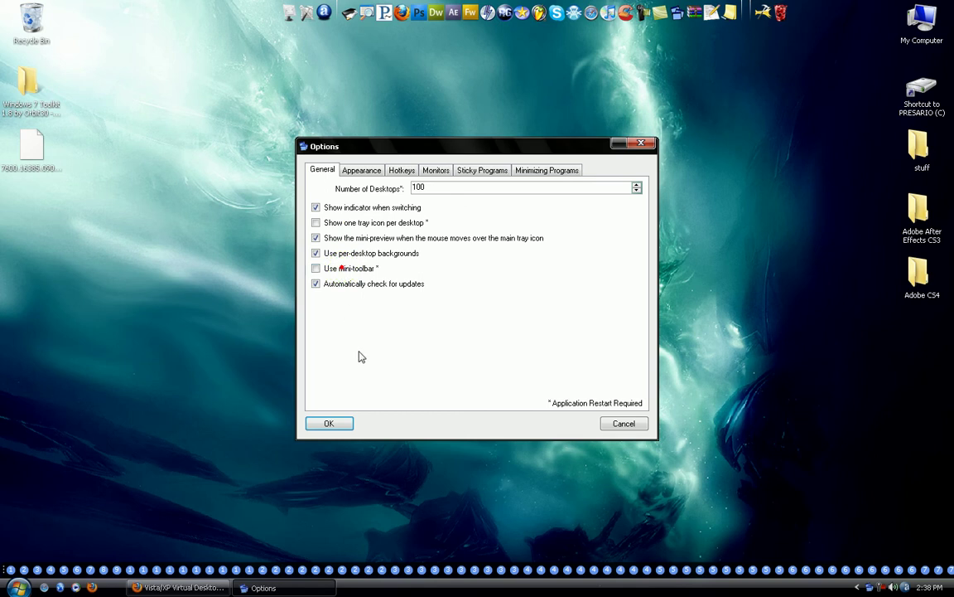
left_click(335, 422)
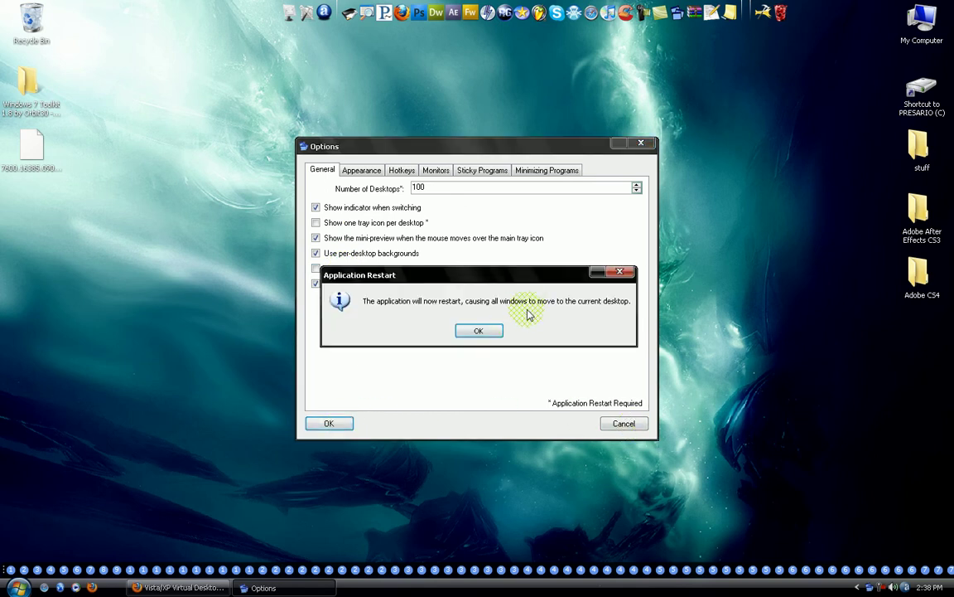
left_click(480, 330)
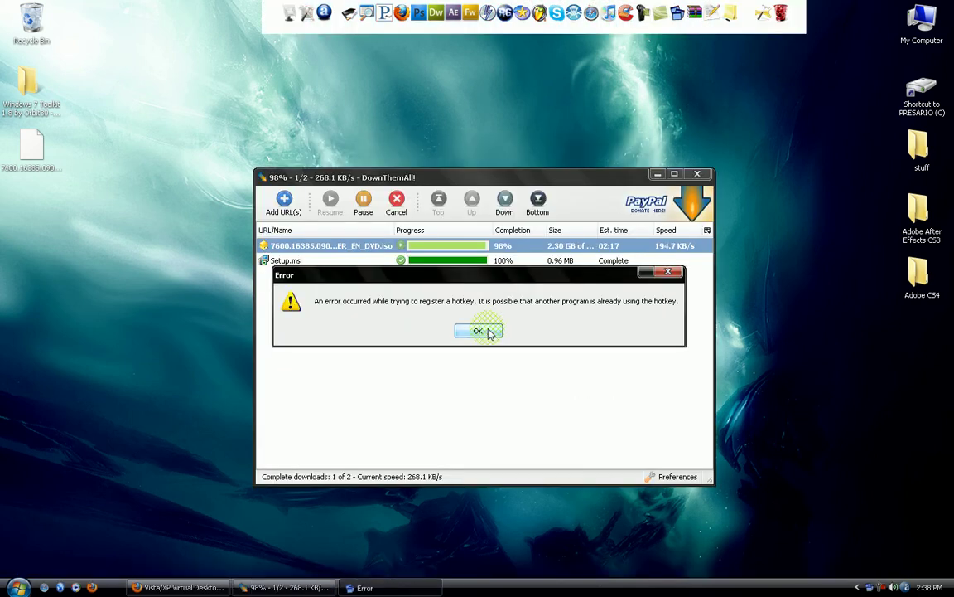
left_click(488, 331)
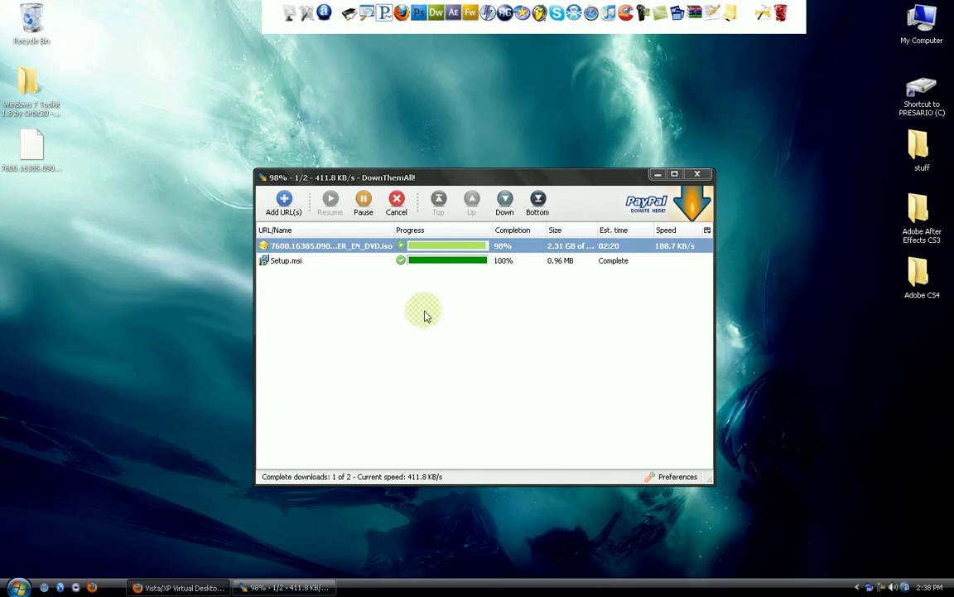
Show the full-screen grid of desktops again and pick the desktop in the second row, second column
left_click(869, 588)
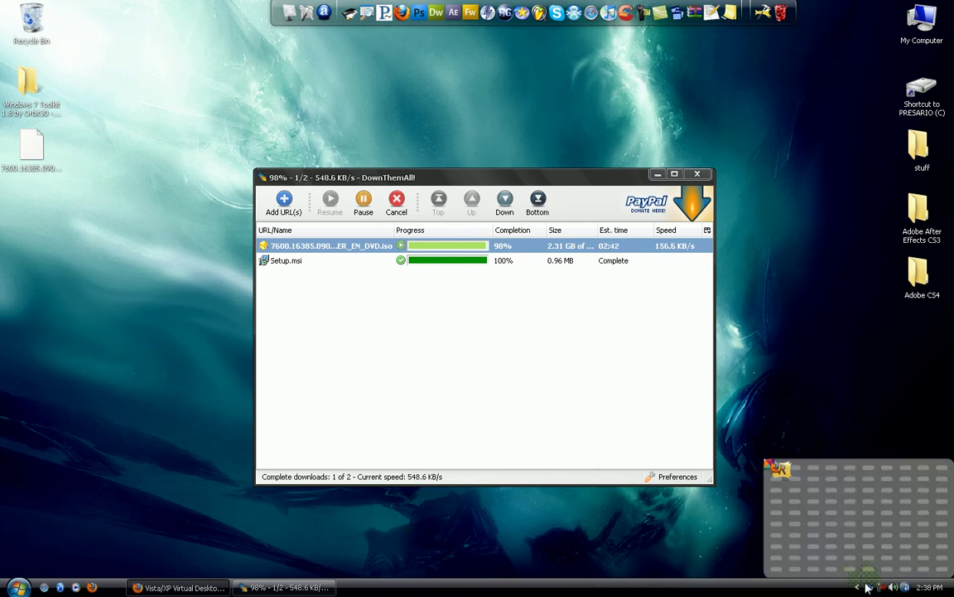
left_click(876, 589)
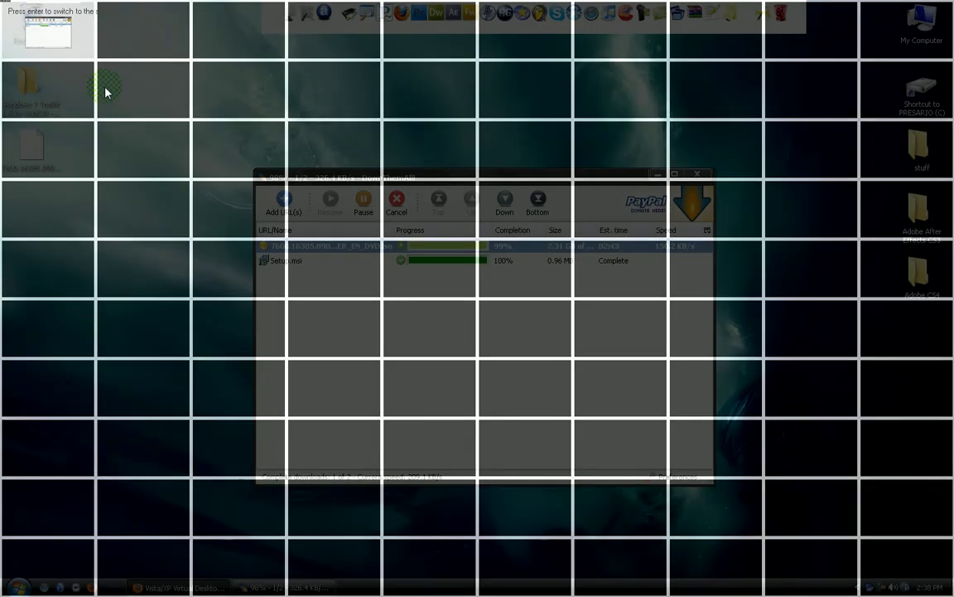
left_click(106, 93)
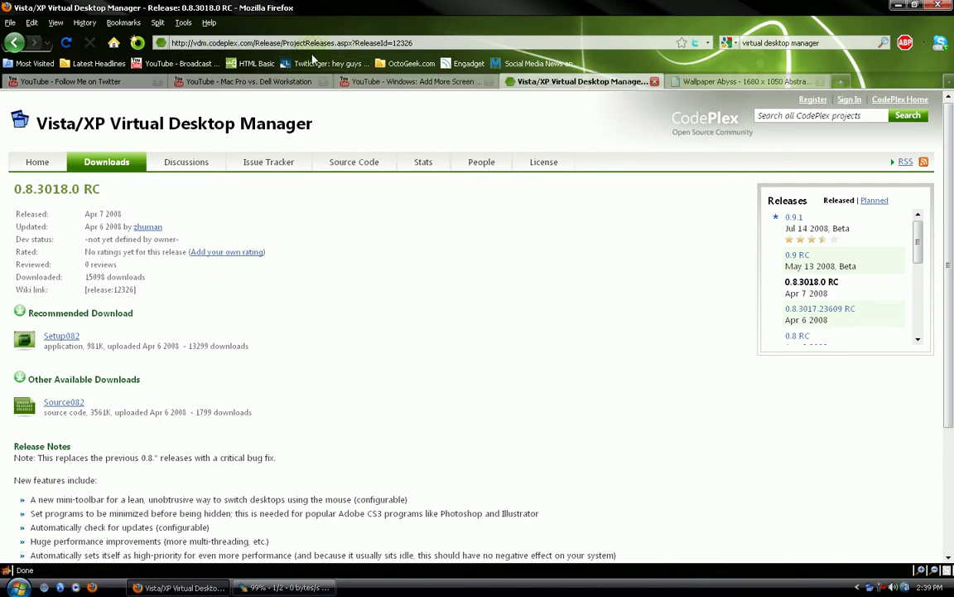
Return to the 0.9.1 release page of Vista/XP Virtual Desktop Manager in Firefox and look through its release notes and reviews
left_click(14, 43)
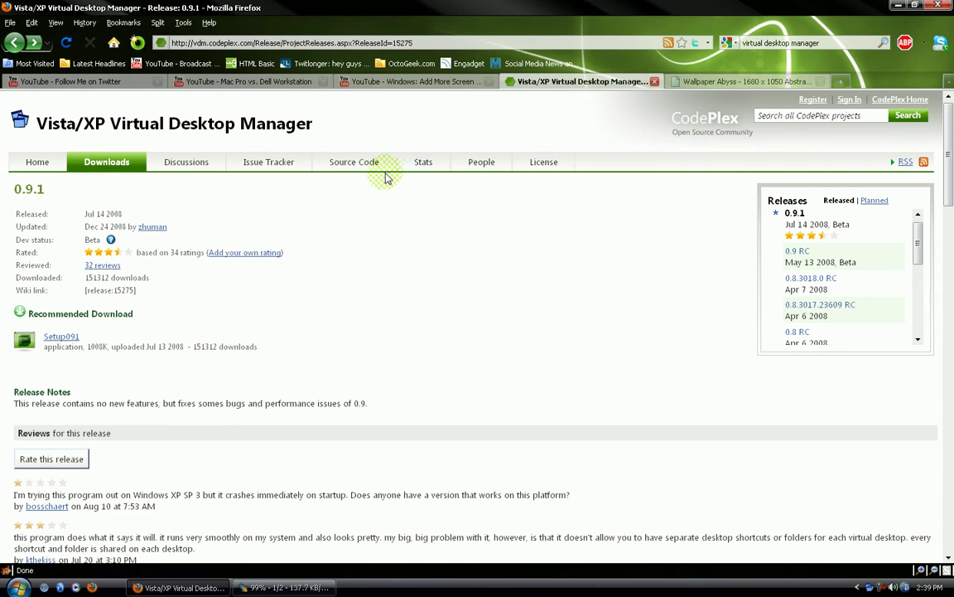
scroll(170, 488, "down", 6)
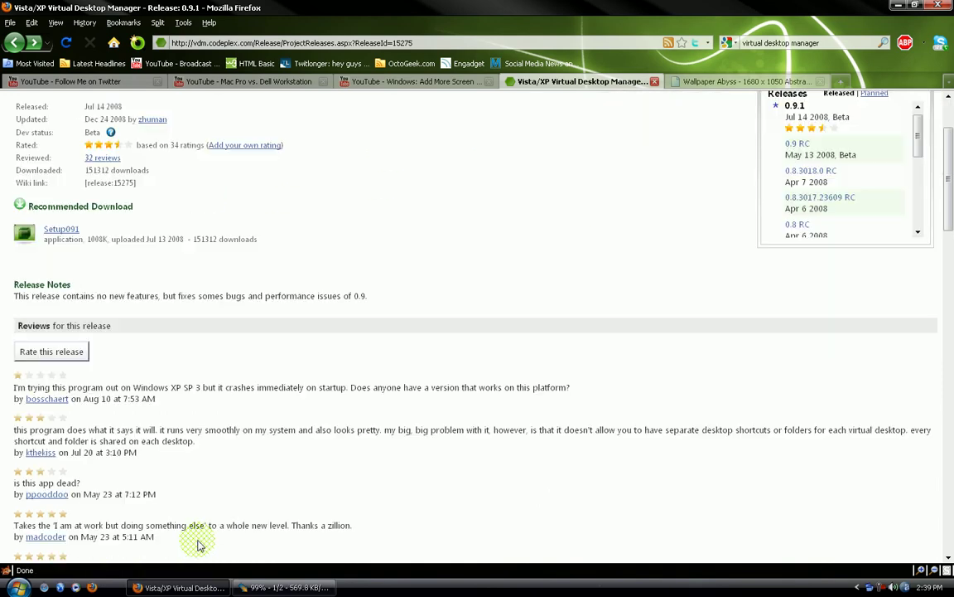
Look through the user reviews of the 0.9.1 release and open the 0.8.3018.0 RC release page
scroll(197, 540, "down", 1)
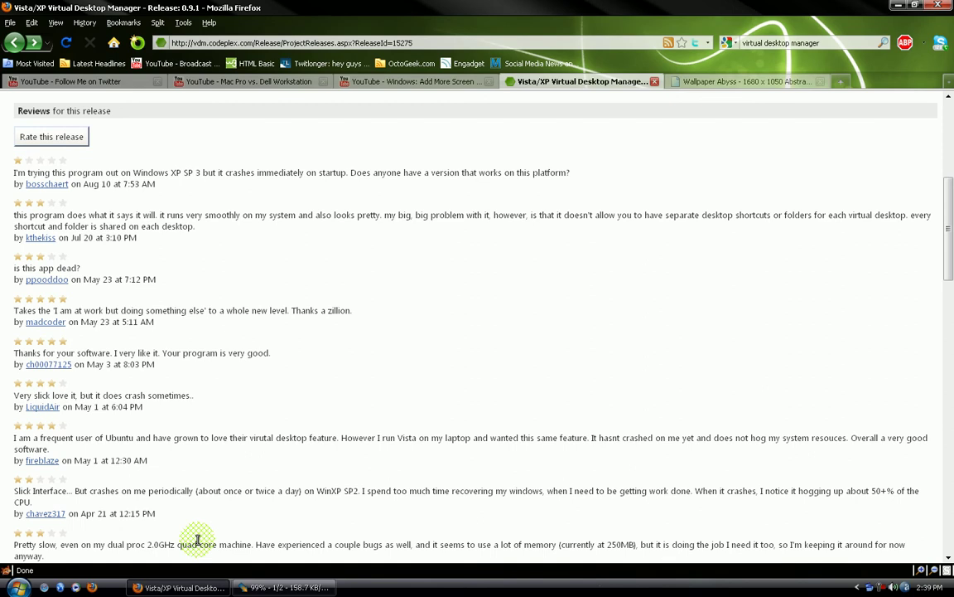
scroll(197, 540, "down", 1)
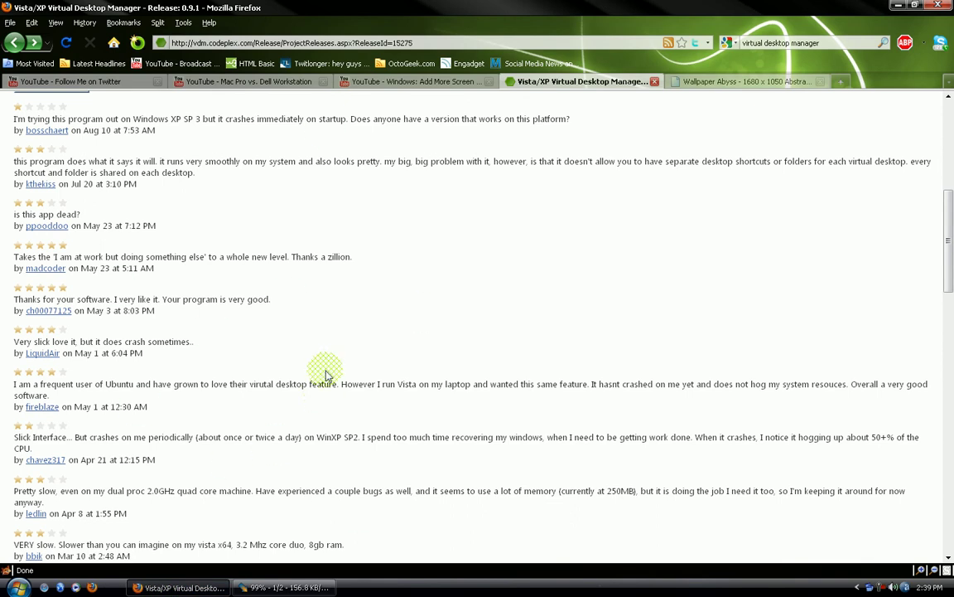
scroll(324, 369, "up", 6)
scroll(326, 374, "up", 2)
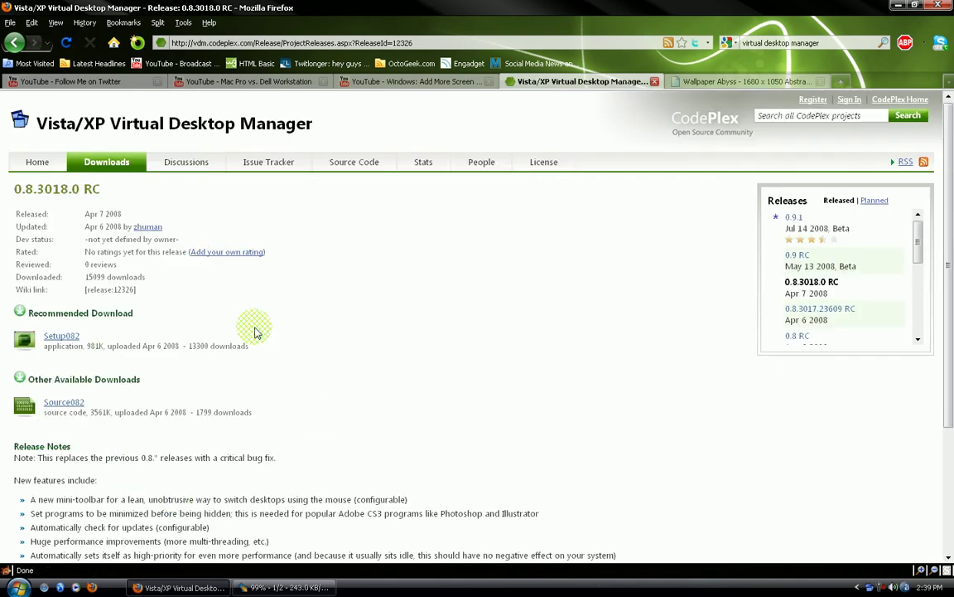
Minimize the Firefox and DownThemAll! windows and briefly show the virtual desktop manager's small desktop overview
left_click(896, 6)
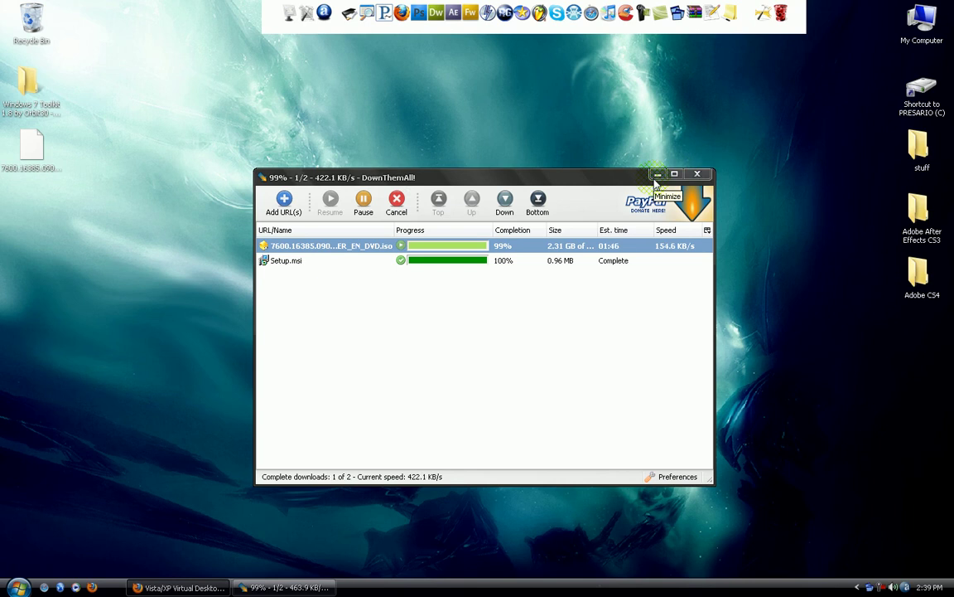
left_click(656, 176)
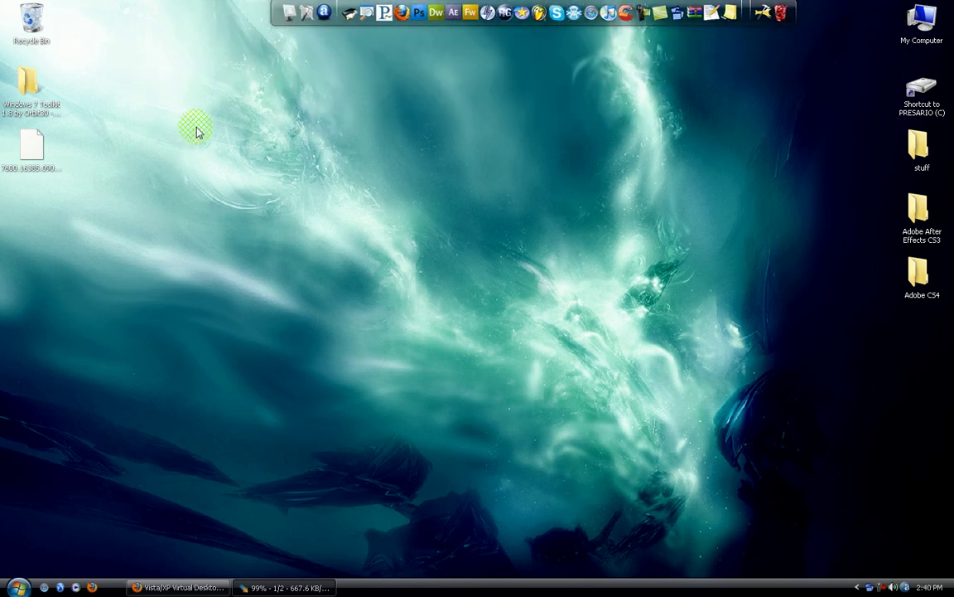
left_click(871, 588)
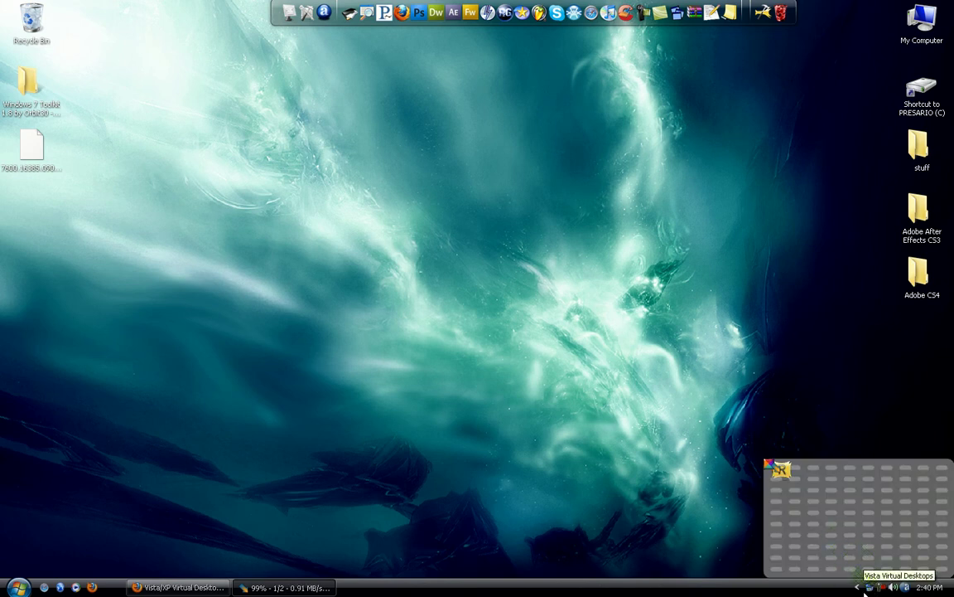
left_click(869, 587)
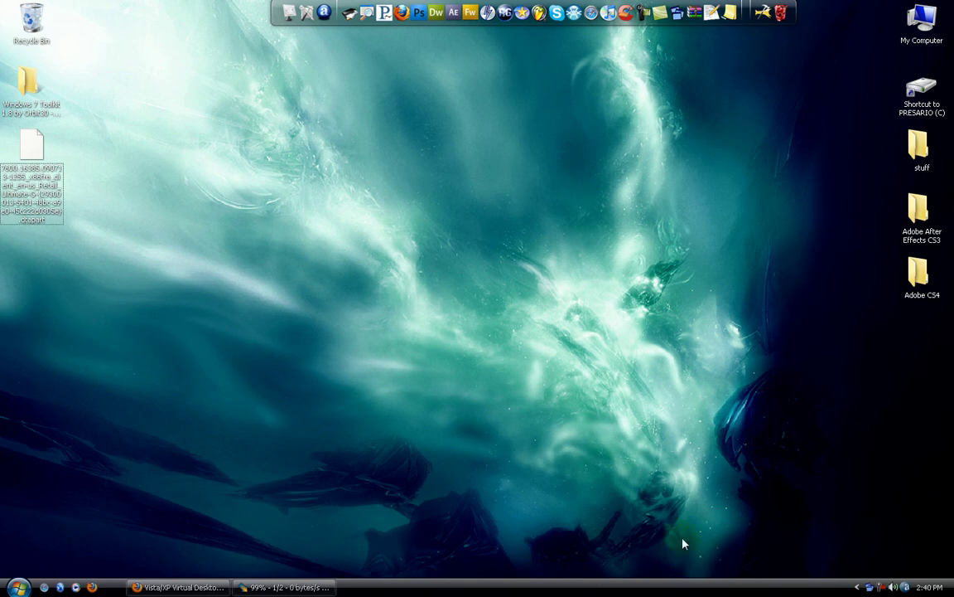
Switch to the desktop in the first row, second column of the full-screen grid and open Firefox there
key("super+z")
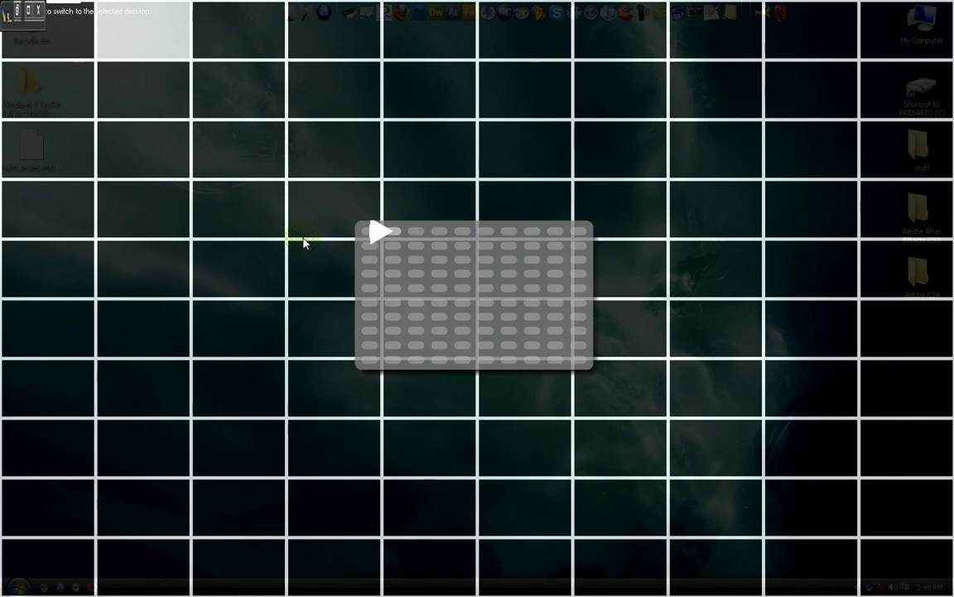
key("Return")
left_click(93, 586)
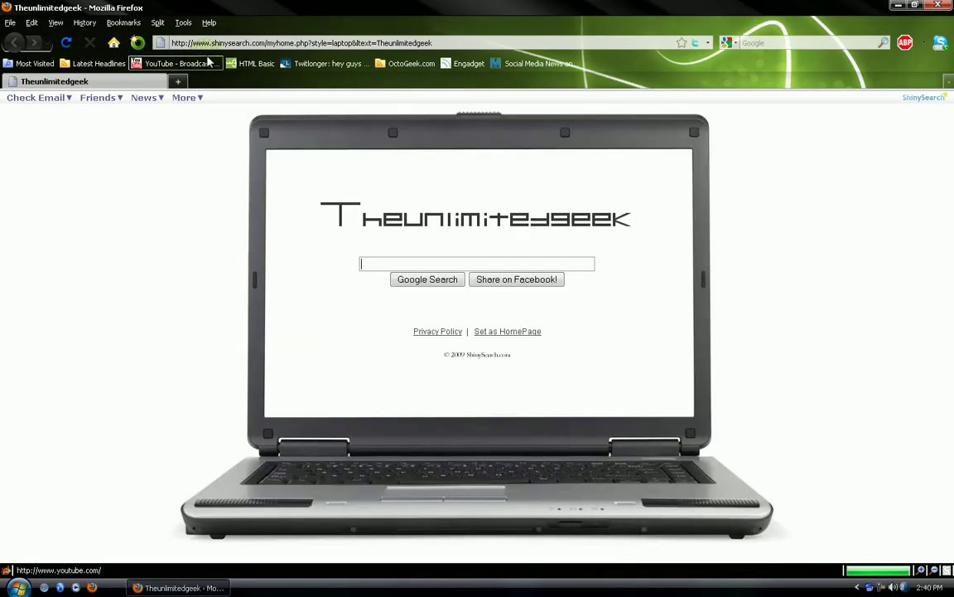
Go to the wallpaper website wall.alphacoders.com
left_click(228, 43)
type("wall")
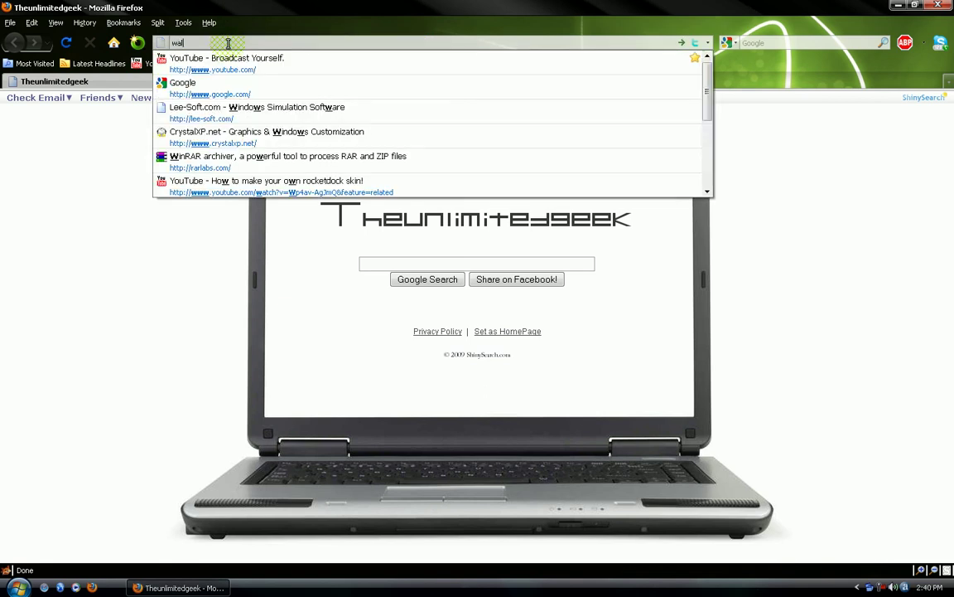
type(".alphac")
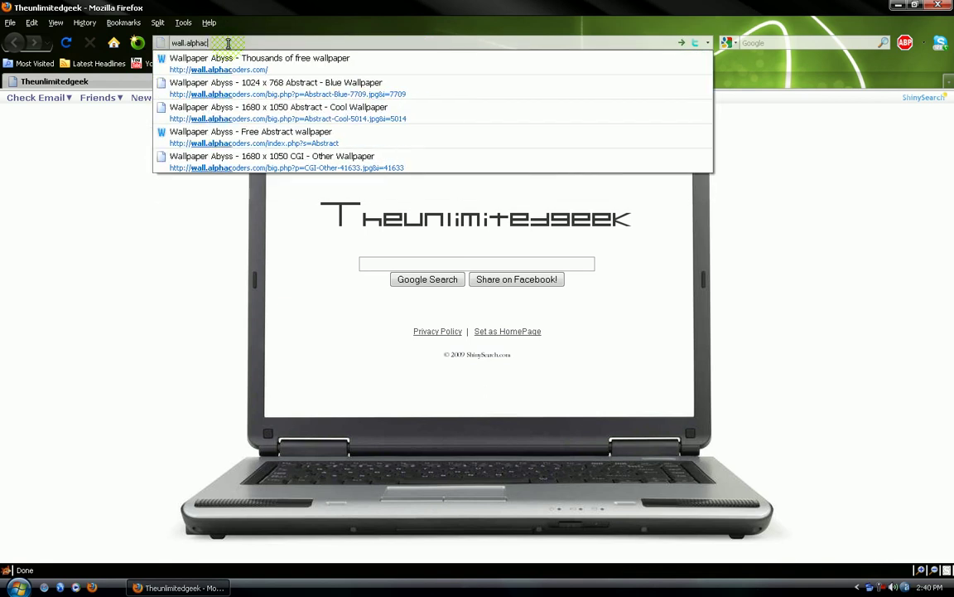
type("oders.com")
key("Return")
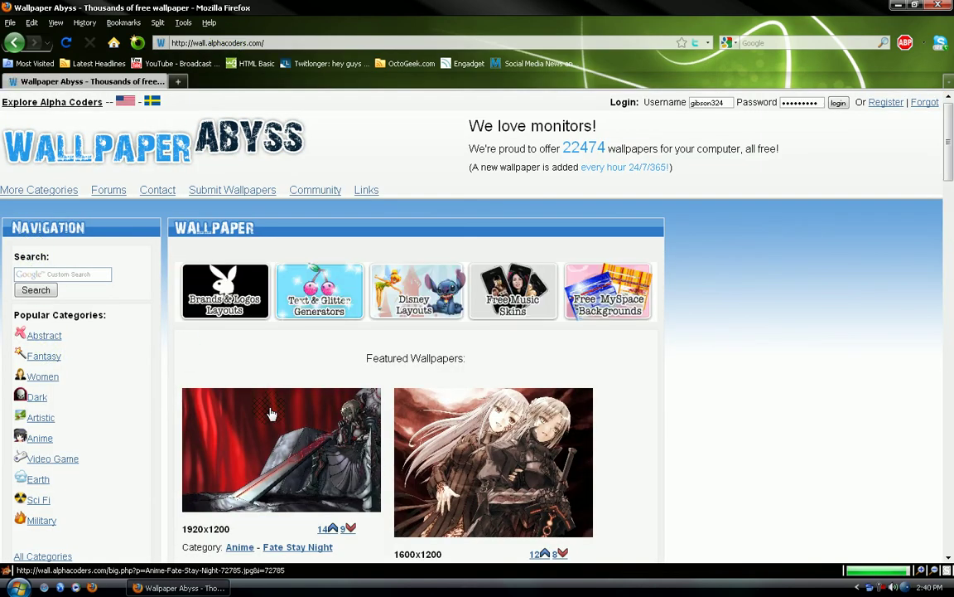
Browse the Abstract wallpaper category and open the 1600x1200 Abstract - Blue wallpaper
left_click(58, 330)
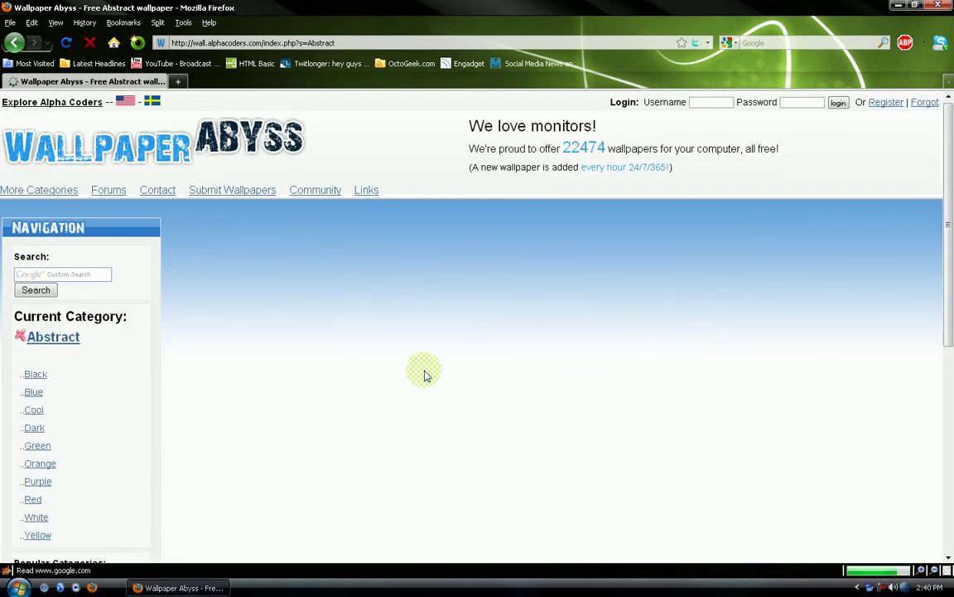
scroll(424, 376, "down", 1)
scroll(425, 375, "down", 4)
scroll(503, 318, "down", 3)
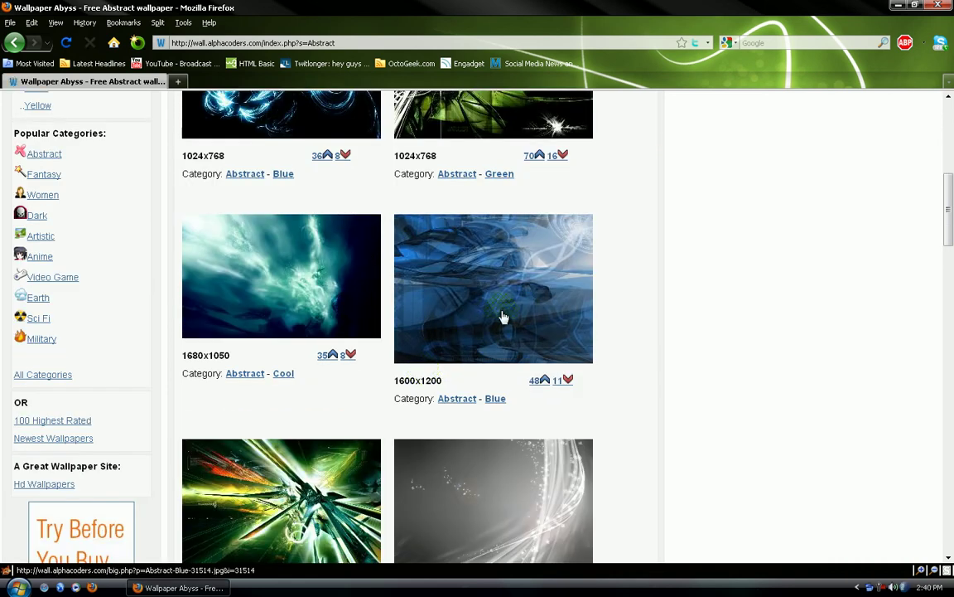
left_click(504, 317)
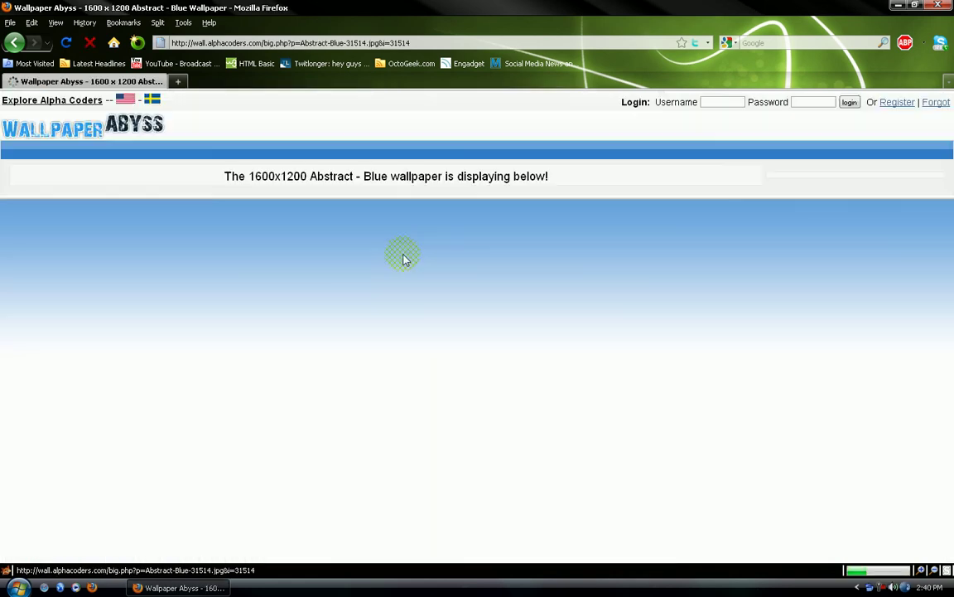
Set the full-size blue abstract wallpaper as the desktop background with the Center position
scroll(278, 300, "down", 3)
scroll(279, 308, "down", 5)
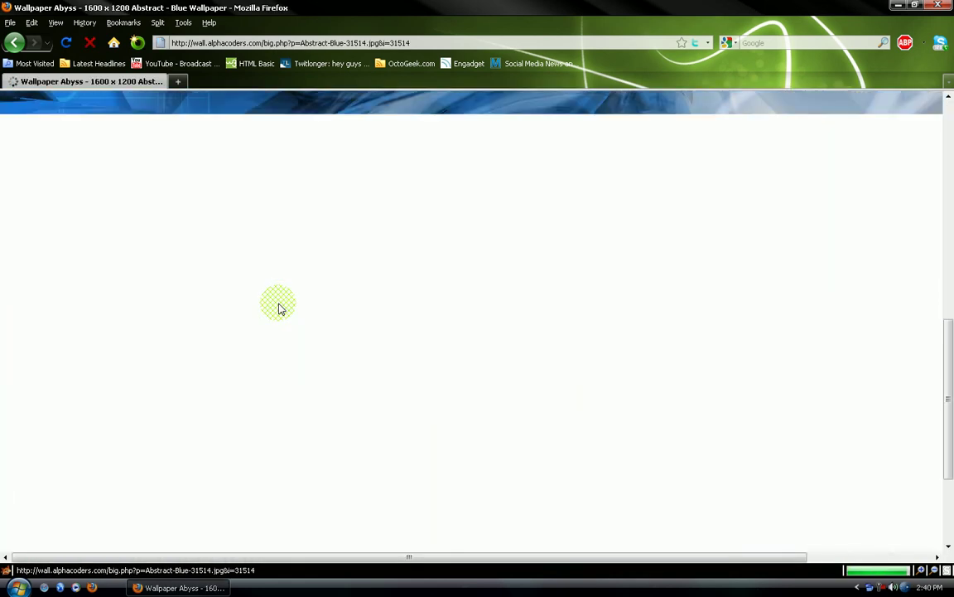
right_click(279, 308)
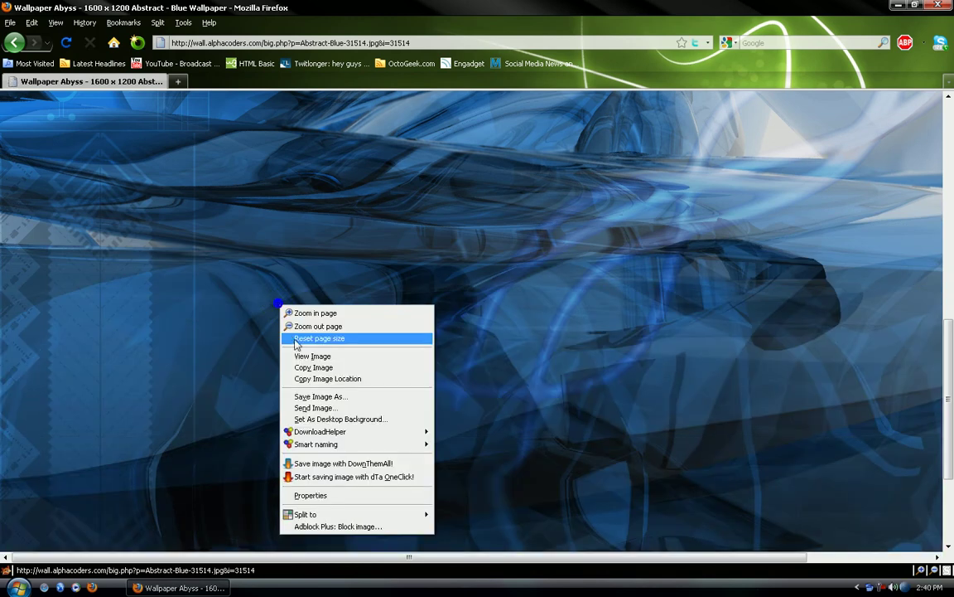
left_click(320, 419)
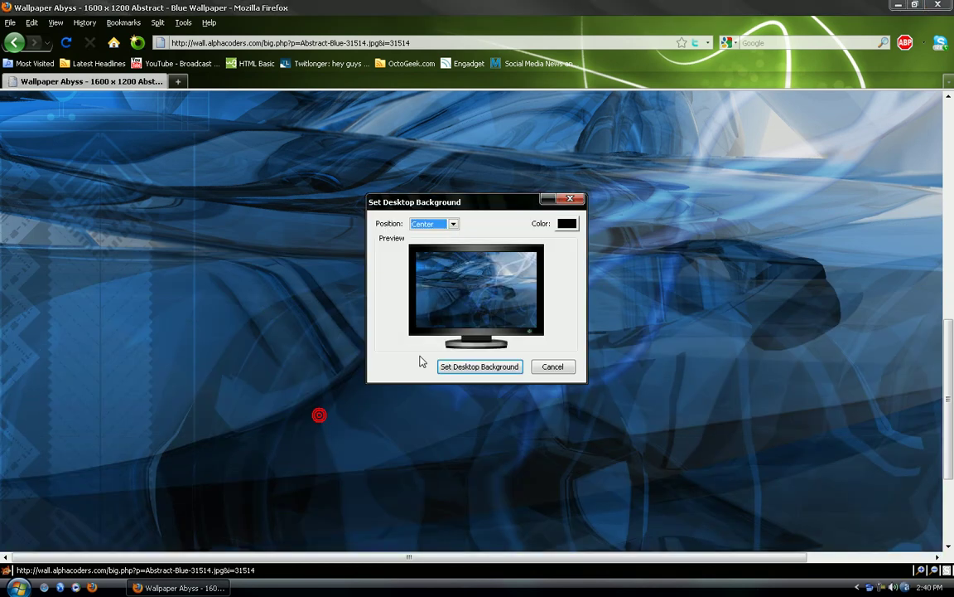
left_click(480, 366)
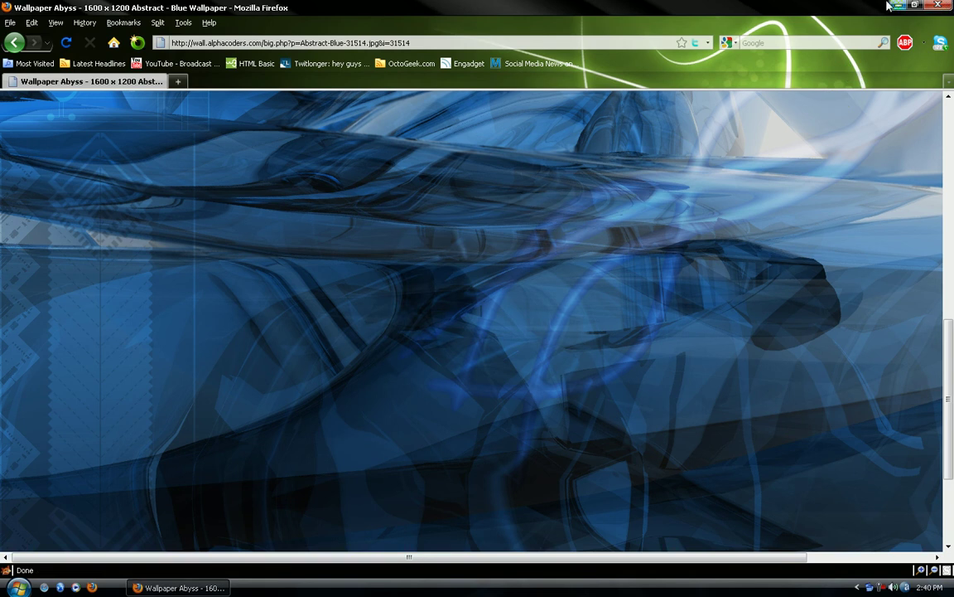
Minimize Firefox and switch to the desktop in the first row, first column of the full-screen grid
left_click(898, 7)
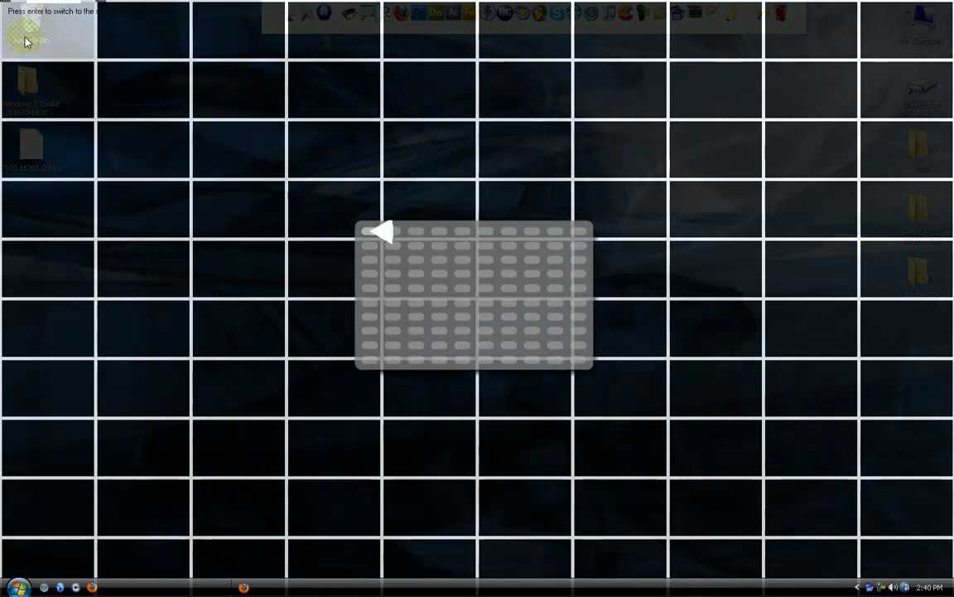
left_click(24, 42)
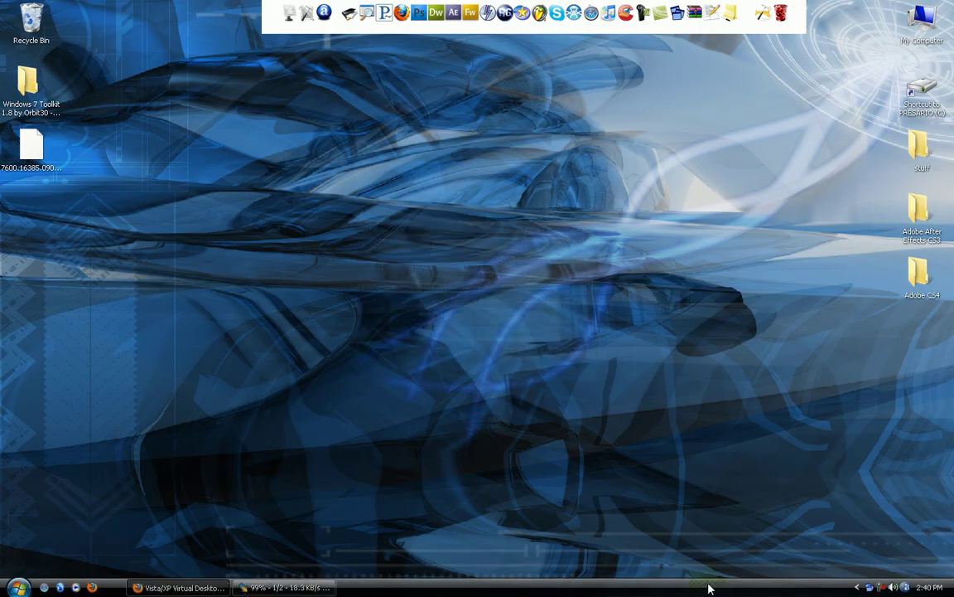
left_click(868, 588)
mouse_move(862, 589)
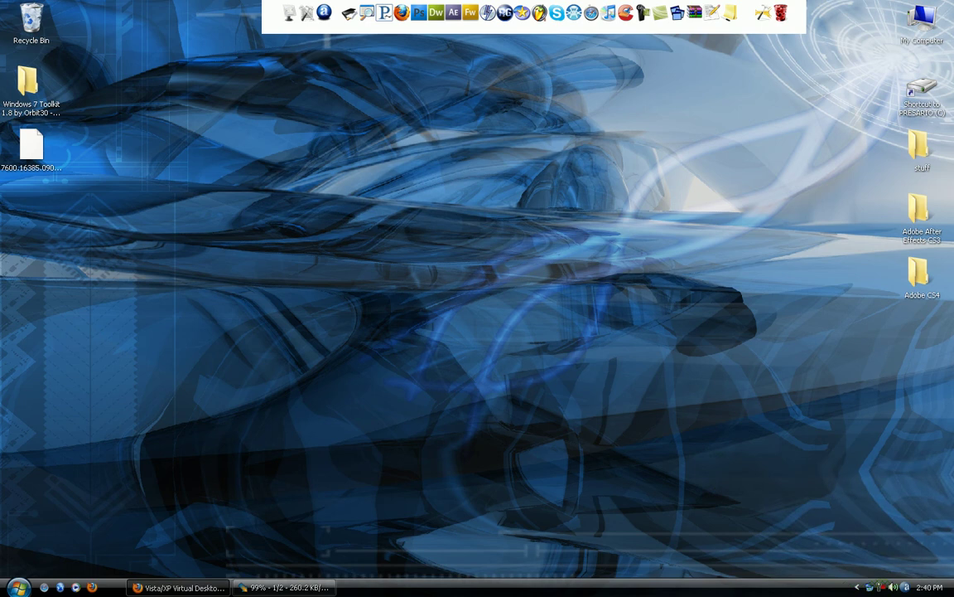